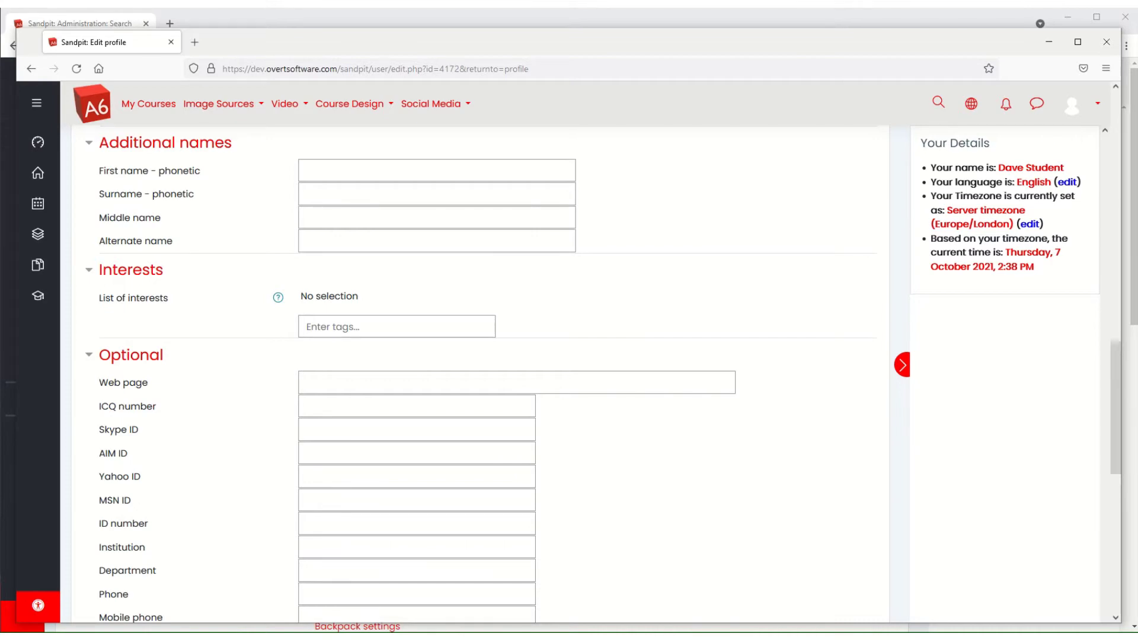
# In the CSS workbook, cancel the old copy and highlight the three fieldset rules in A2:A4.
pyautogui.hotkey('alt', 'Tab')
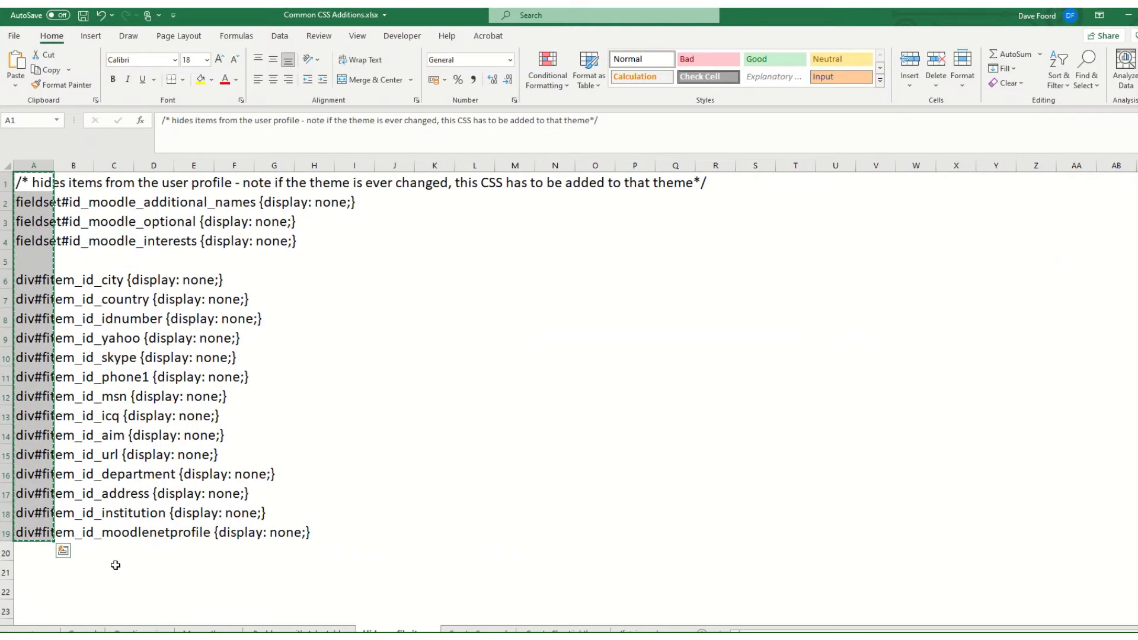
pyautogui.click(114, 566)
pyautogui.click(72, 260)
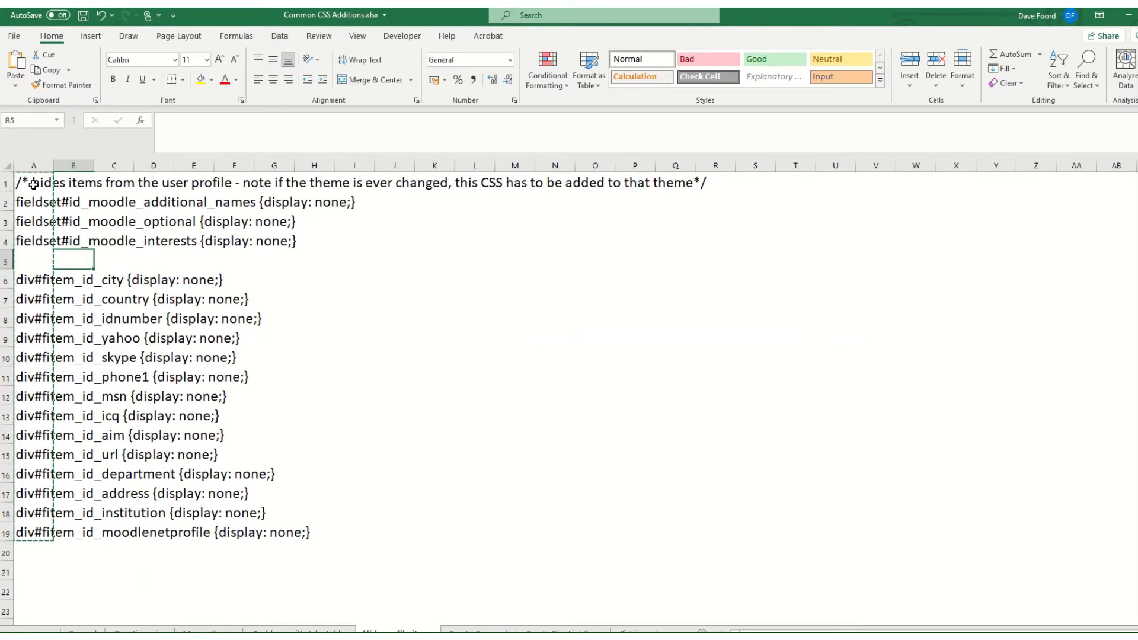
pyautogui.press('Escape')
pyautogui.click(149, 258)
pyautogui.click(19, 261)
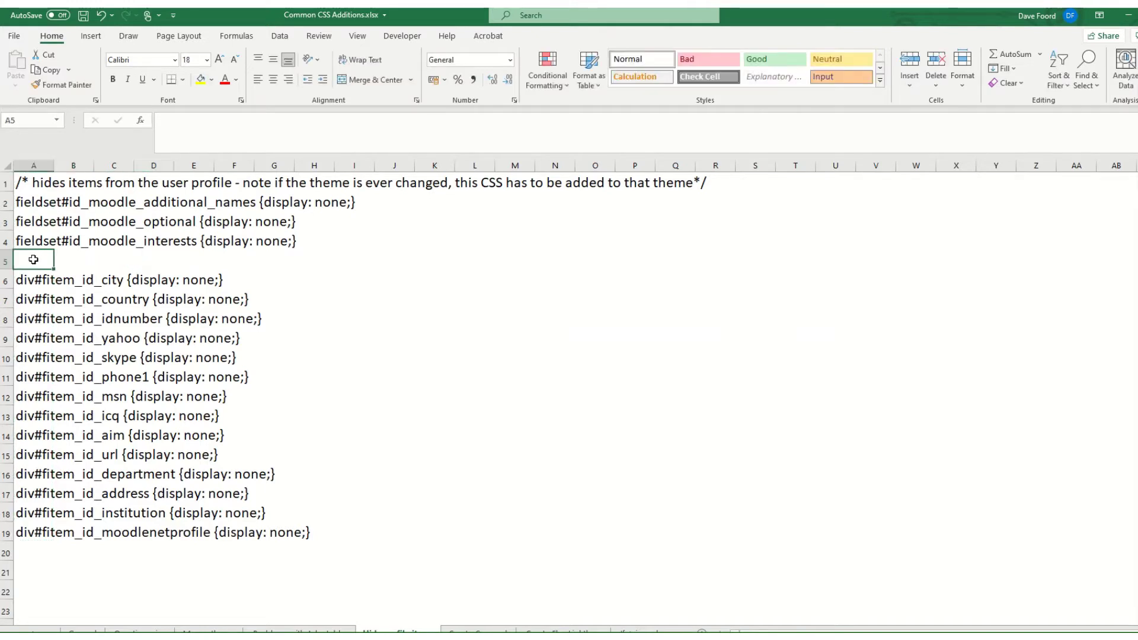
pyautogui.moveTo(19, 261); pyautogui.dragTo(167, 260)
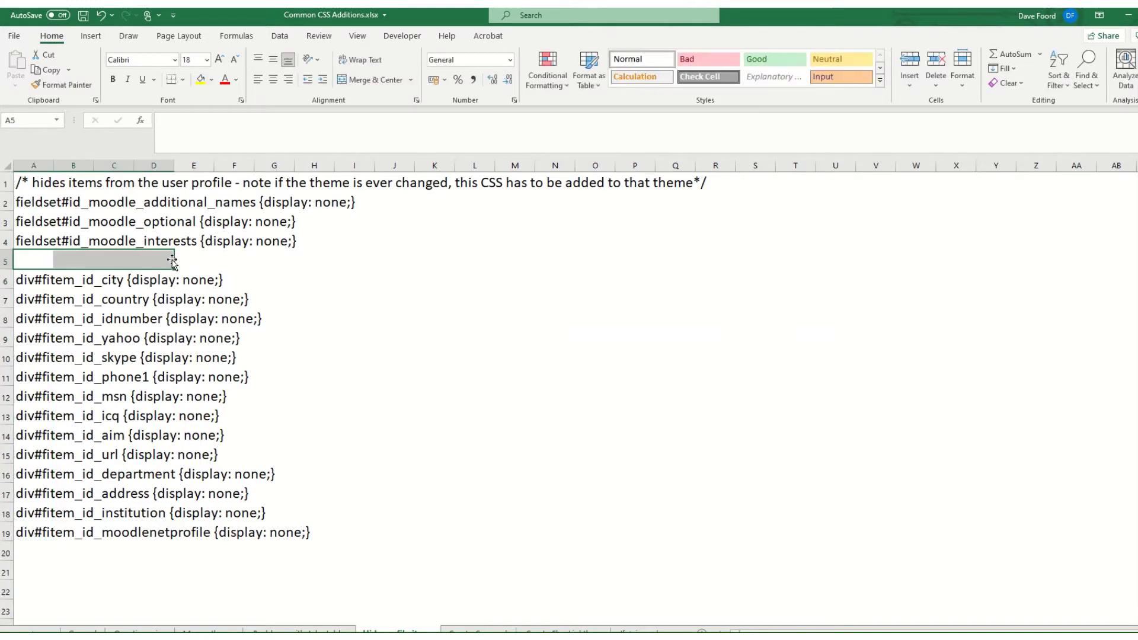
pyautogui.moveTo(28, 201); pyautogui.dragTo(36, 236)
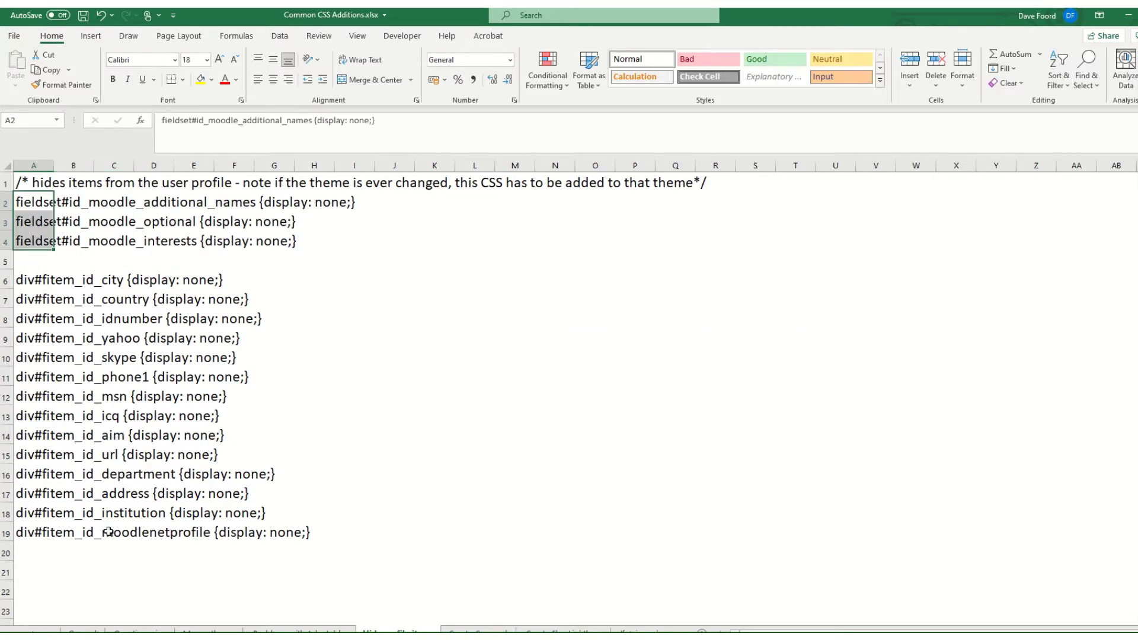
pyautogui.hotkey('alt', 'Tab')
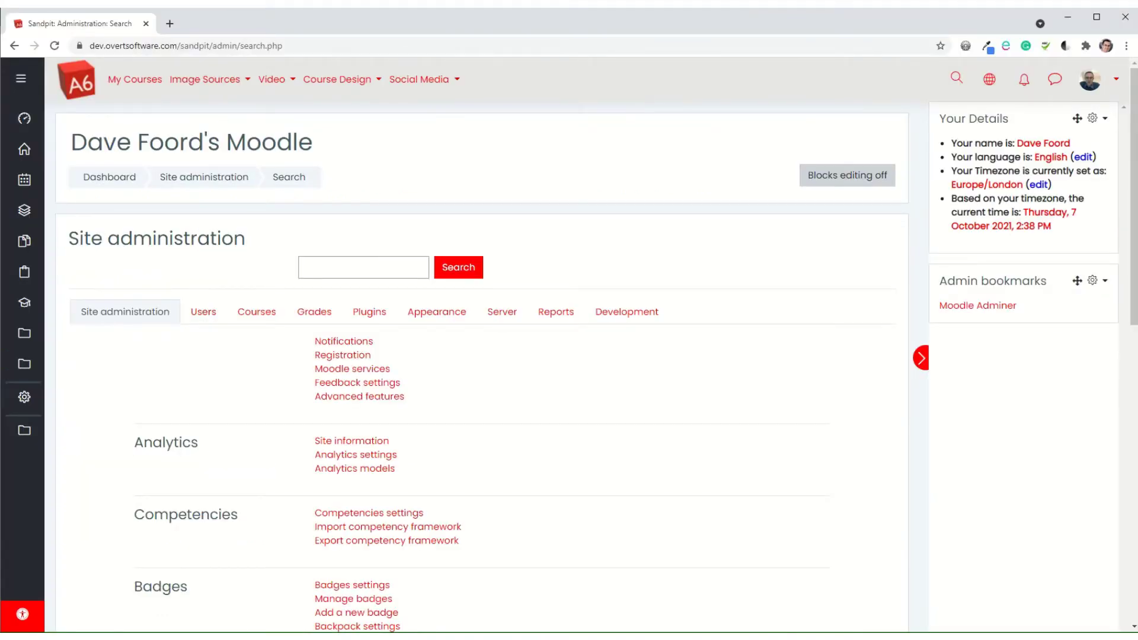
# Scroll through the student's Edit profile form to see which sections still appear.
pyautogui.hotkey('alt', 'Tab')
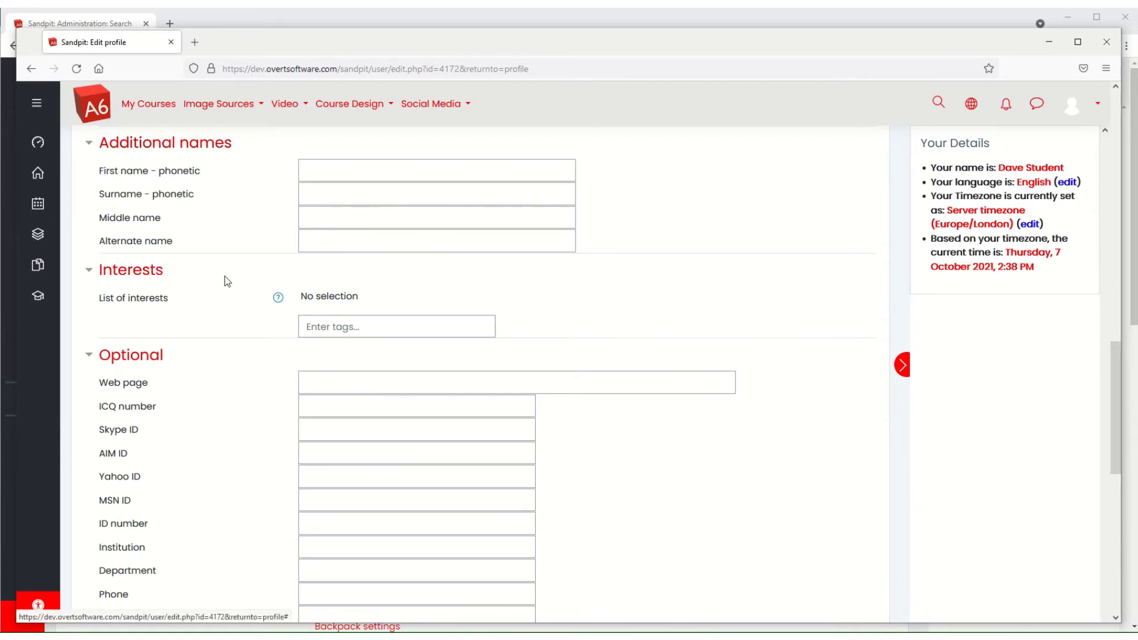
pyautogui.scroll(-2, 198, 299)
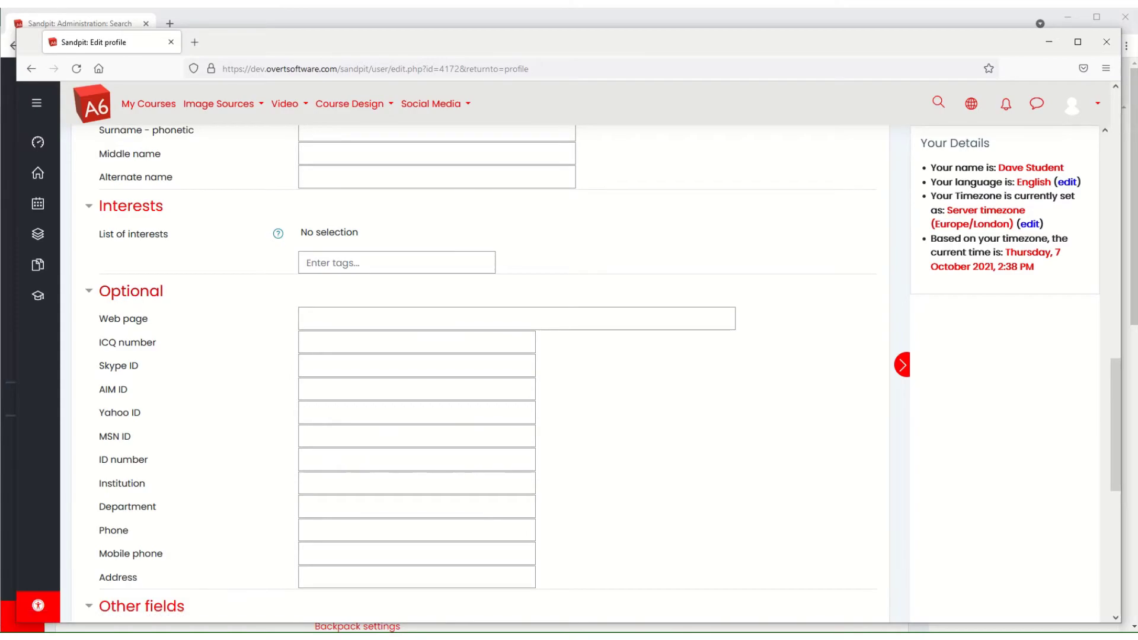
pyautogui.hotkey('alt', 'Tab')
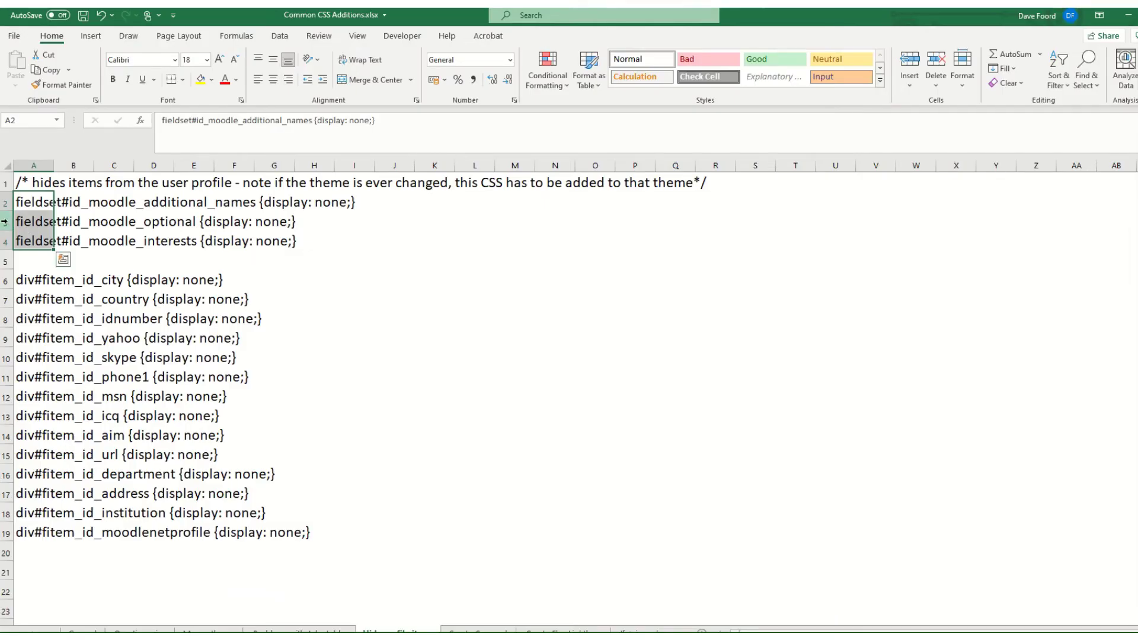
# Copy the comment and three fieldset hiding rules in cells A1:A4 of the workbook.
pyautogui.click(4, 222)
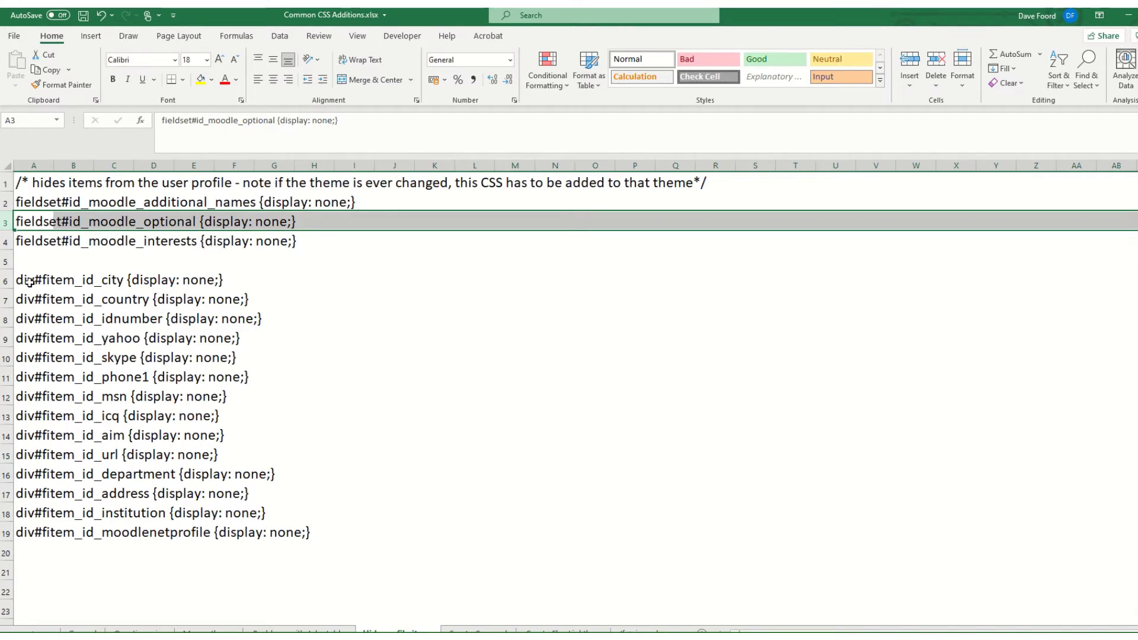
pyautogui.click(26, 261)
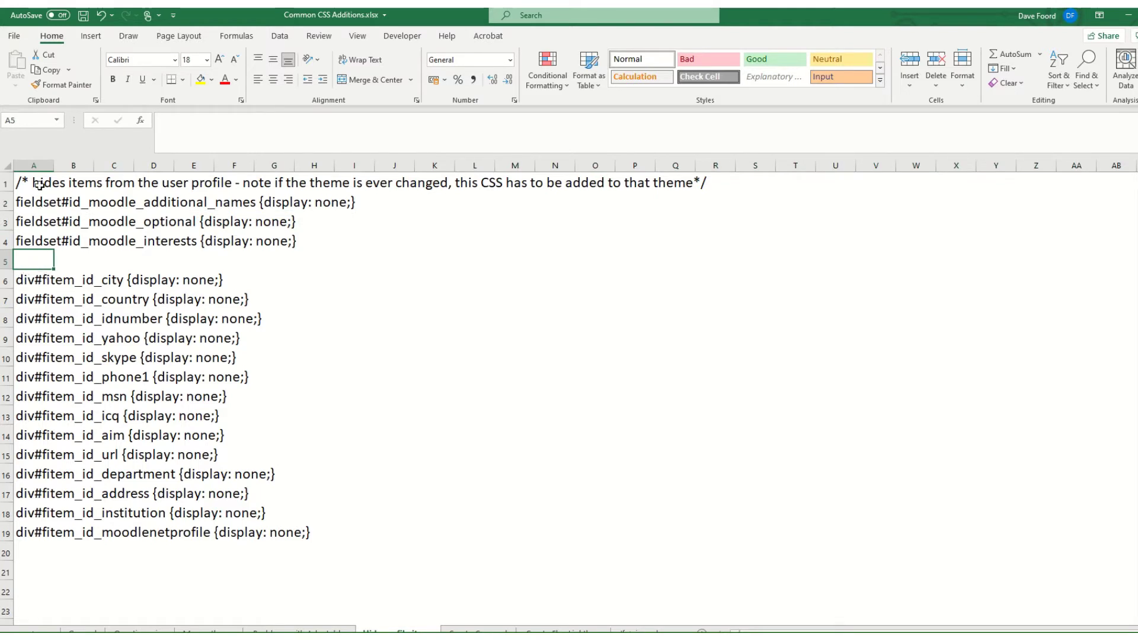
pyautogui.moveTo(26, 176); pyautogui.dragTo(24, 236)
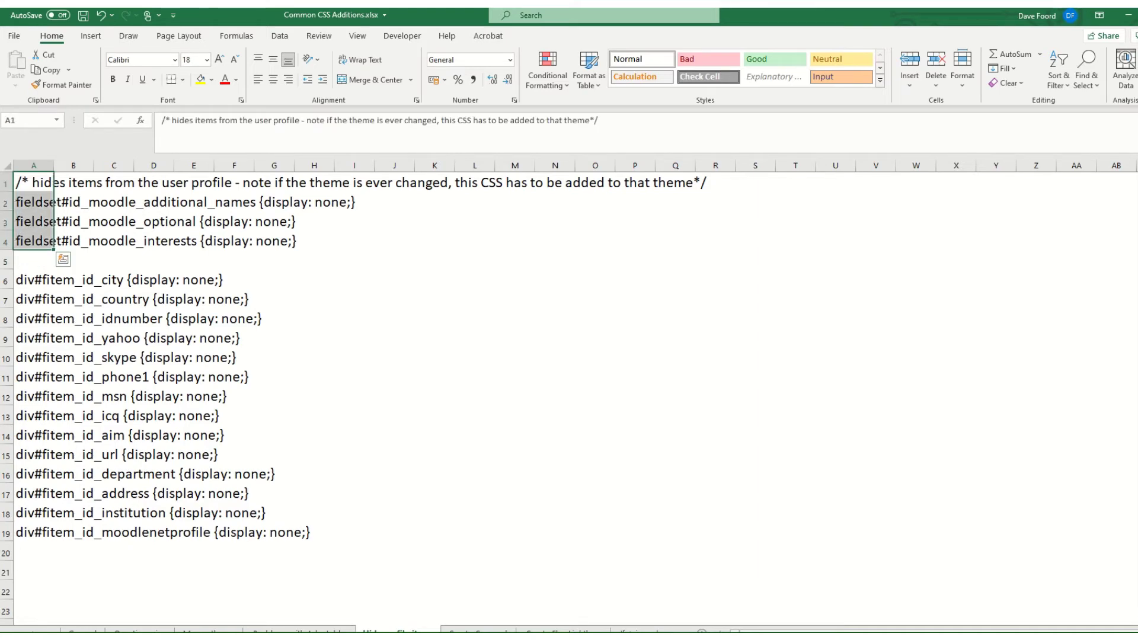
pyautogui.hotkey('ctrl', 'c')
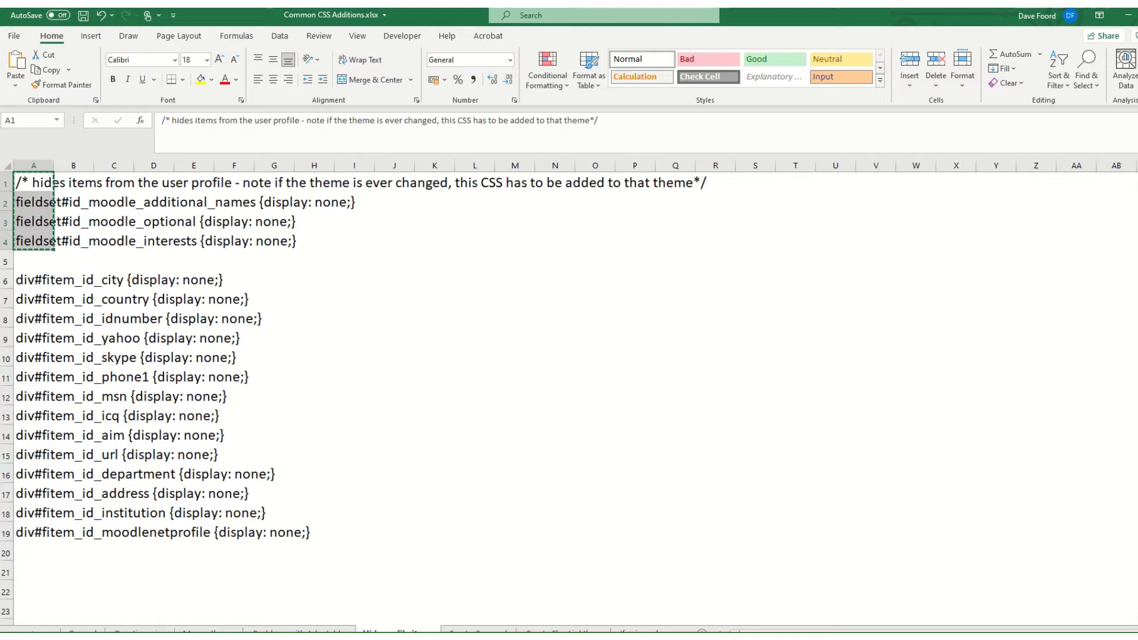
pyautogui.hotkey('alt', 'Tab')
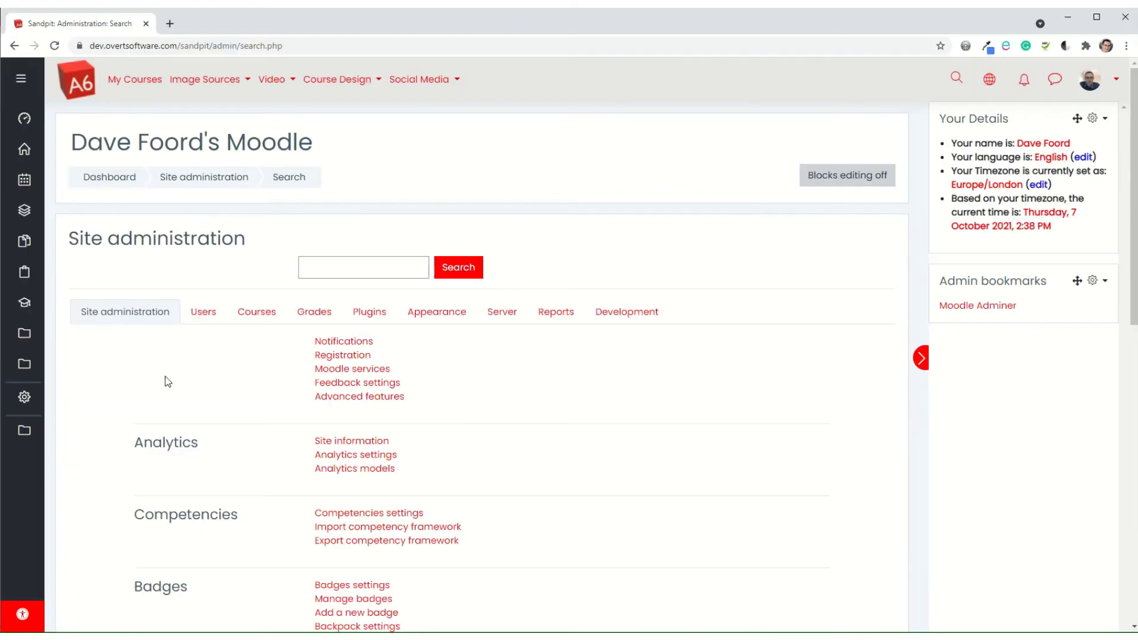
# Go to Appearance > Additional HTML in Site administration.
pyautogui.click(421, 323)
pyautogui.scroll(-2, 509, 340)
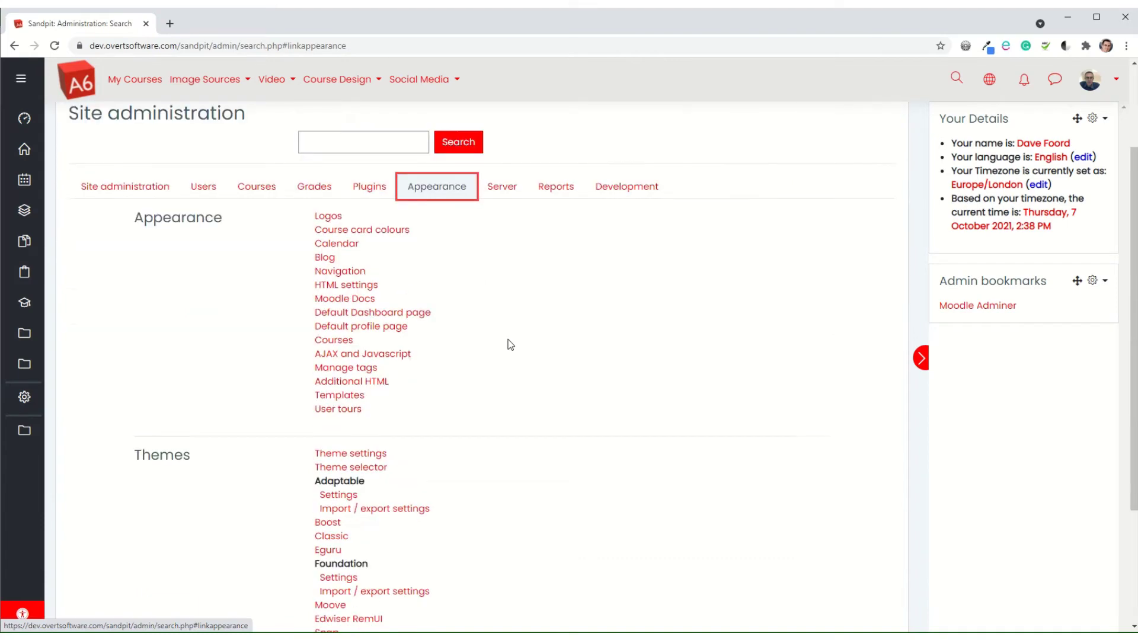
pyautogui.click(363, 386)
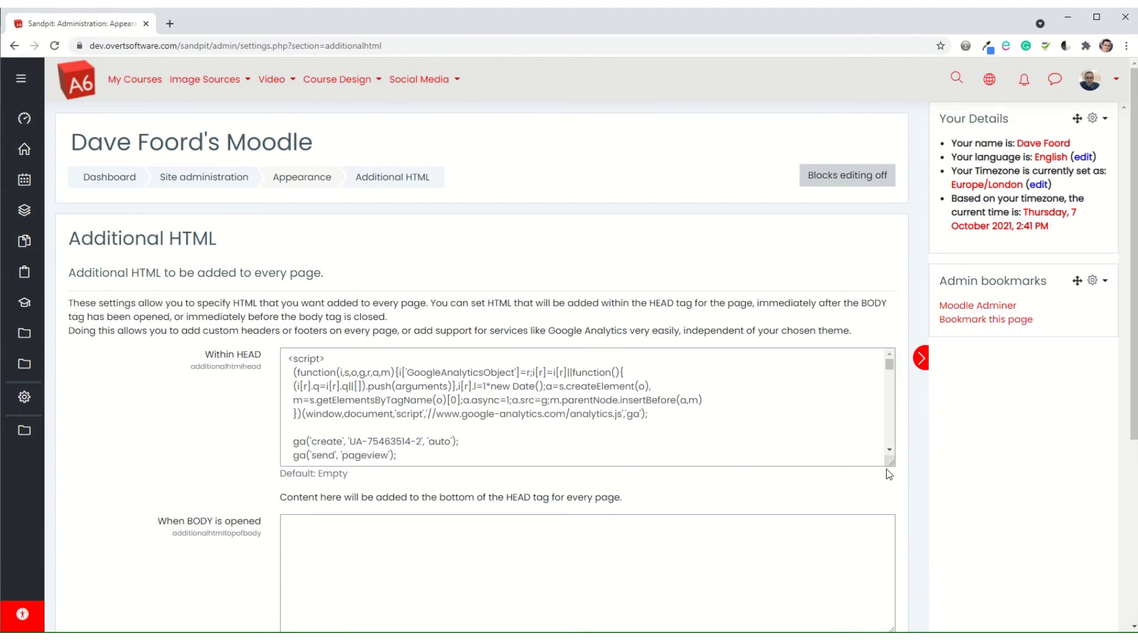
# Enlarge the Within HEAD field and place the cursor after the opening <style> tag.
pyautogui.moveTo(890, 462); pyautogui.dragTo(876, 593)
pyautogui.scroll(-2, 406, 394)
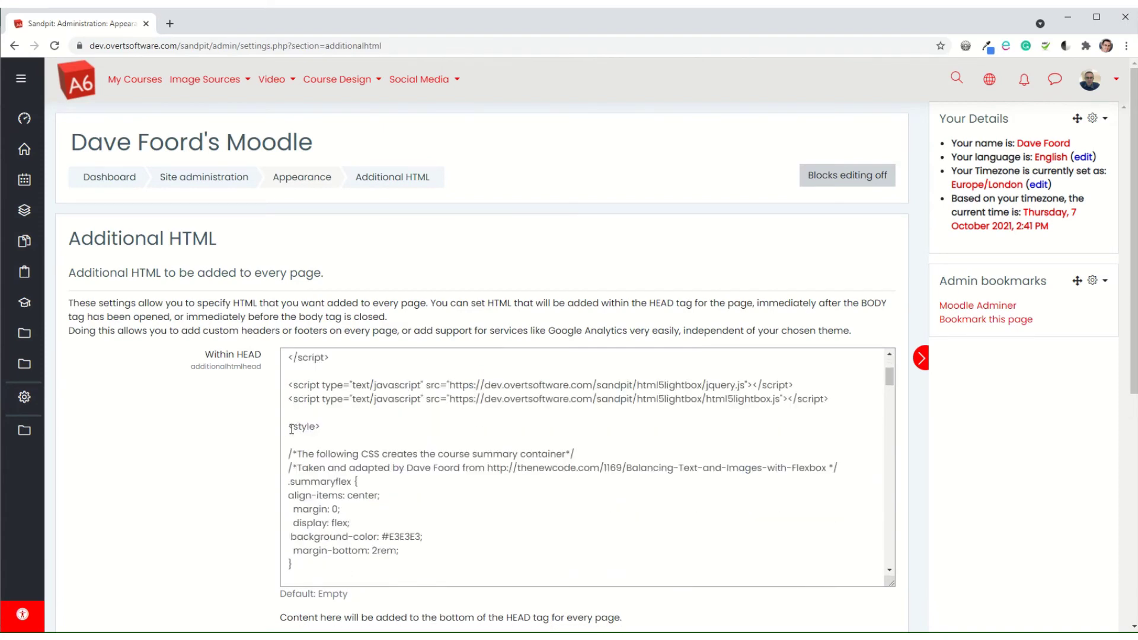
pyautogui.moveTo(289, 427); pyautogui.dragTo(323, 428)
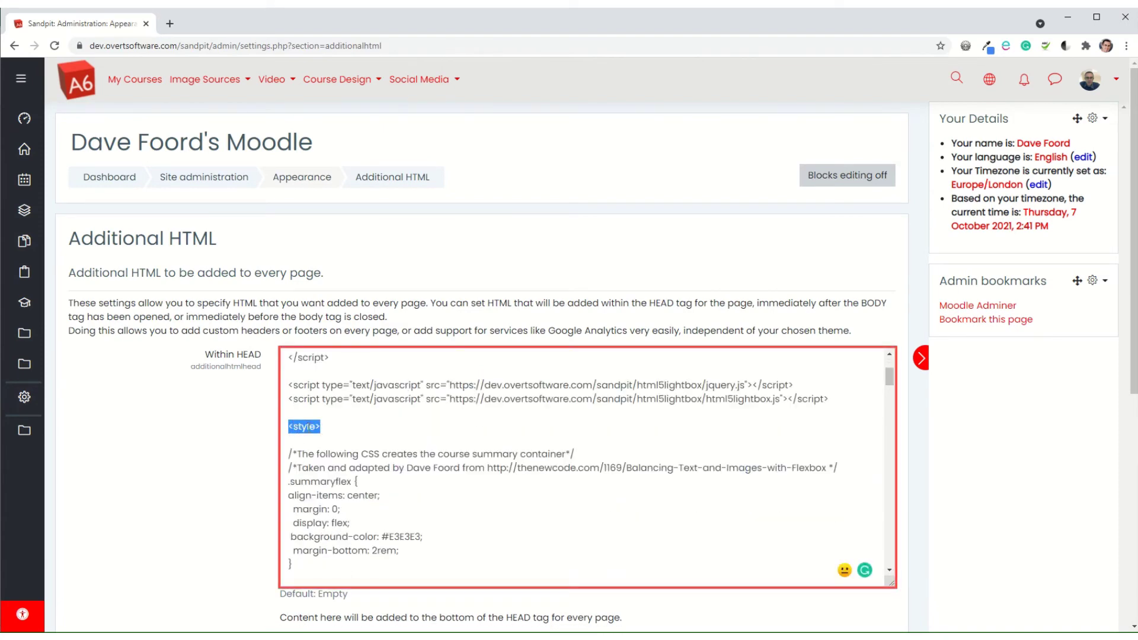
pyautogui.click(321, 427)
pyautogui.scroll(-5, 879, 469)
pyautogui.scroll(-10, 880, 470)
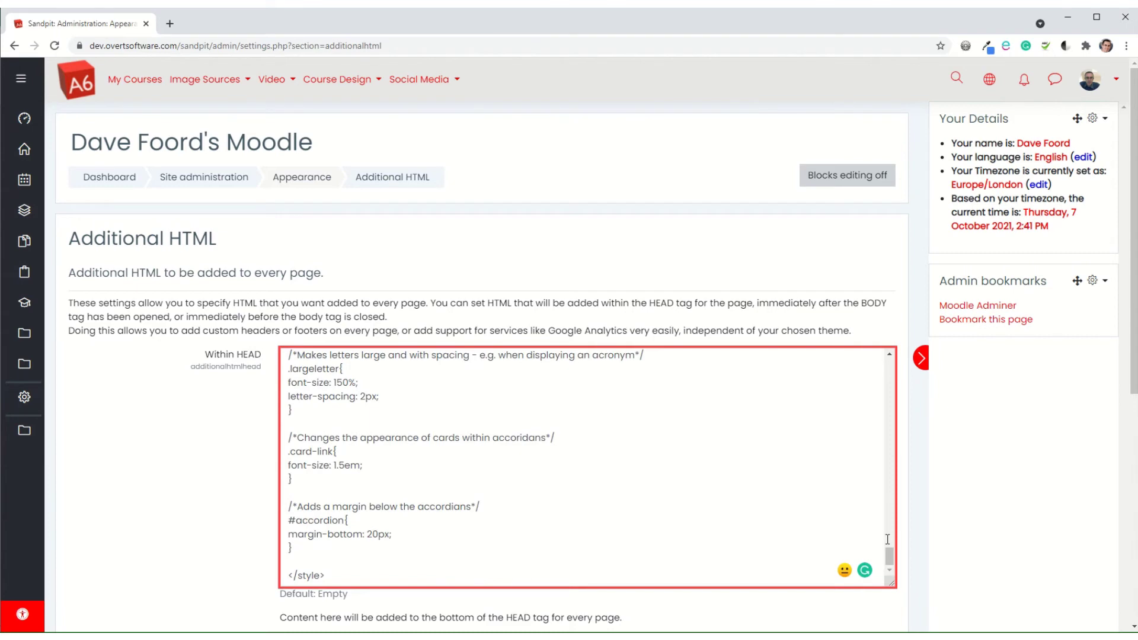
pyautogui.scroll(15, 735, 402)
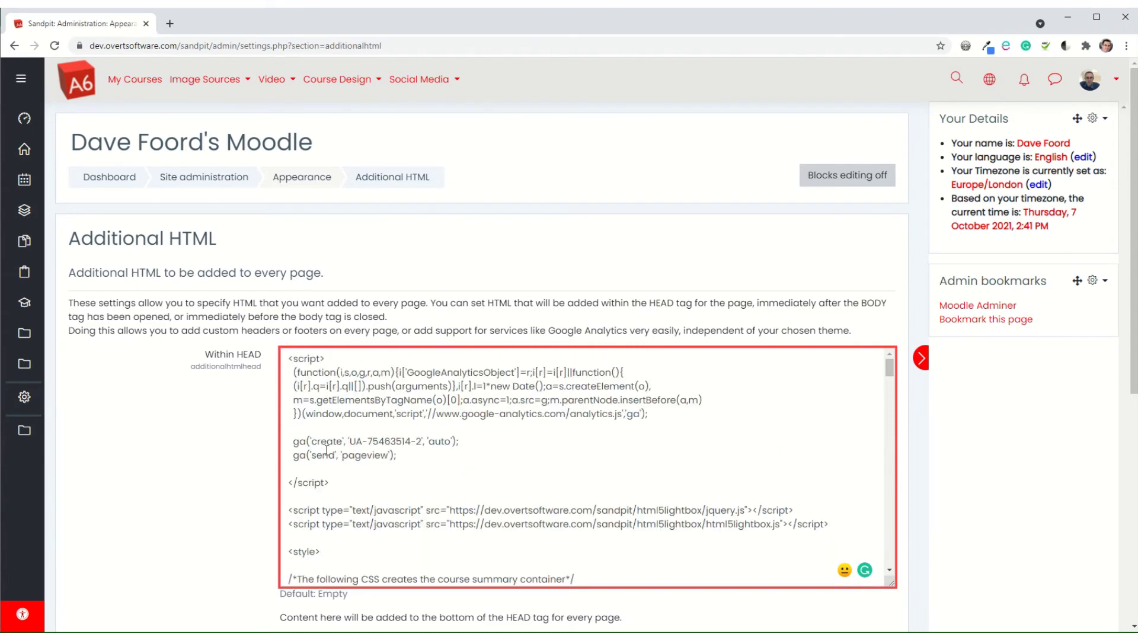
pyautogui.scroll(-2, 326, 451)
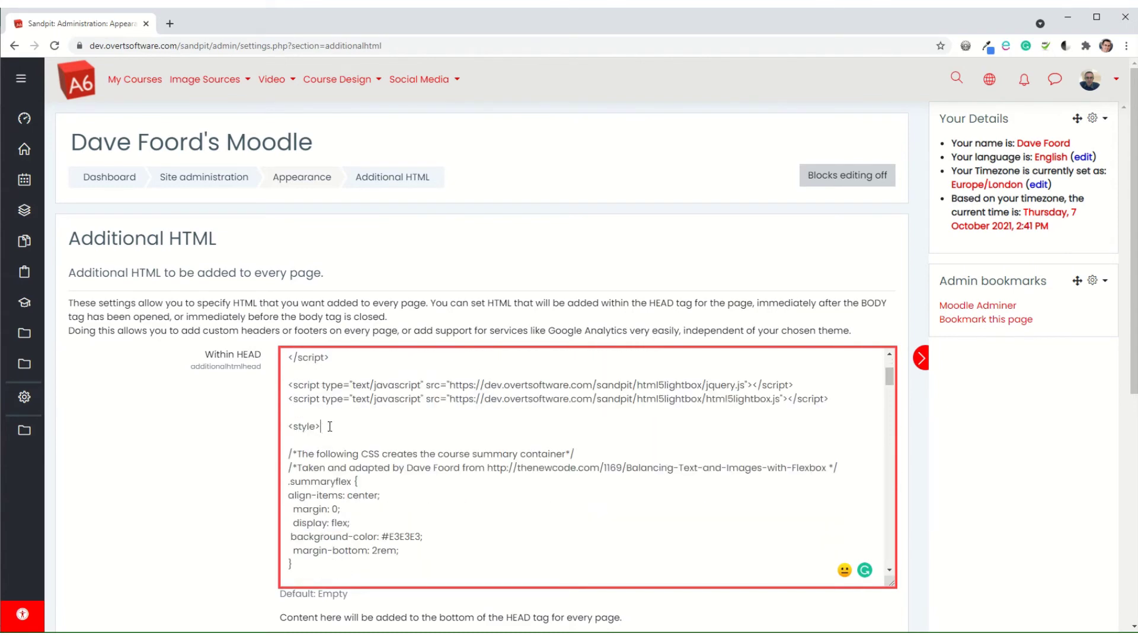
# Paste the comment and three fieldset display:none rules on new lines below <style>.
pyautogui.press('Return')
pyautogui.scroll(-2, 329, 426)
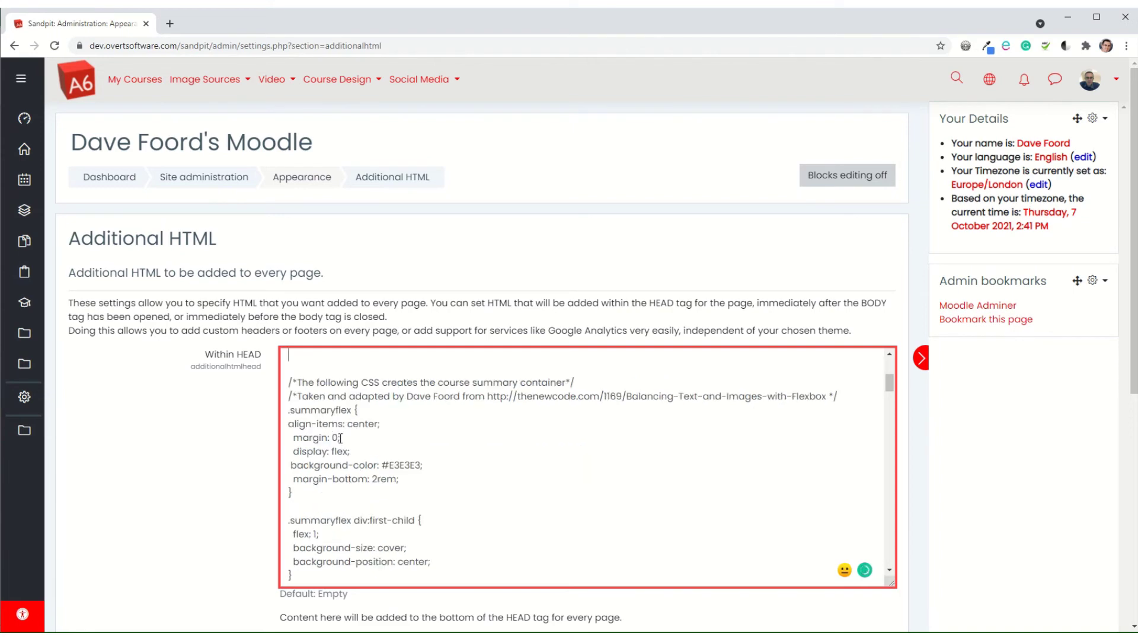
pyautogui.scroll(4, 341, 438)
pyautogui.scroll(-2, 341, 439)
pyautogui.press('Return')
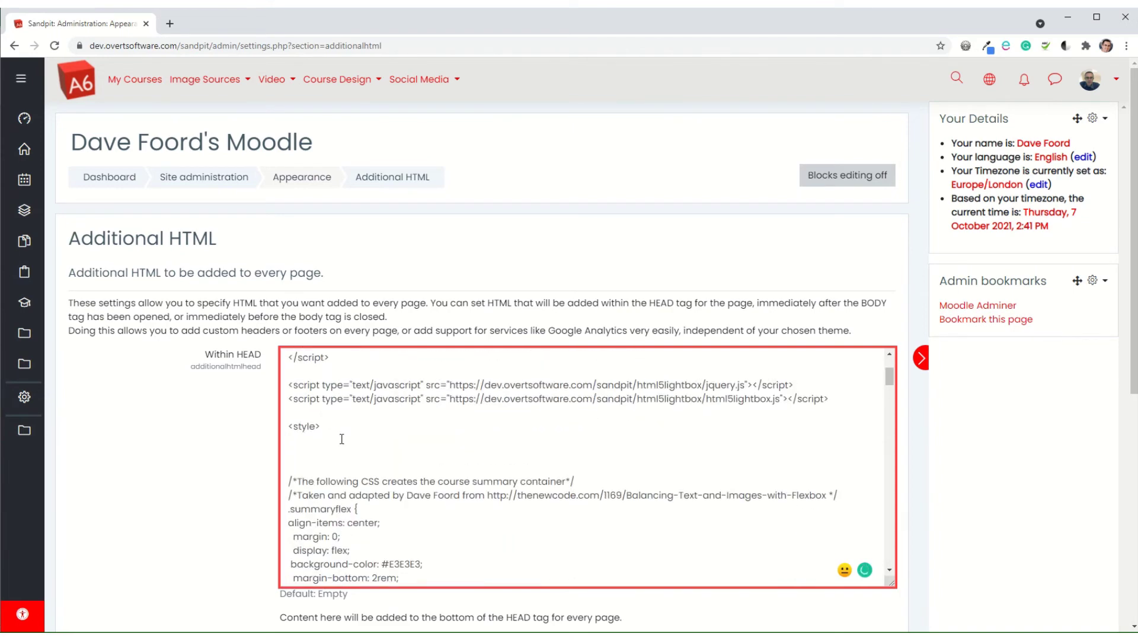
pyautogui.hotkey('ctrl', 'v')
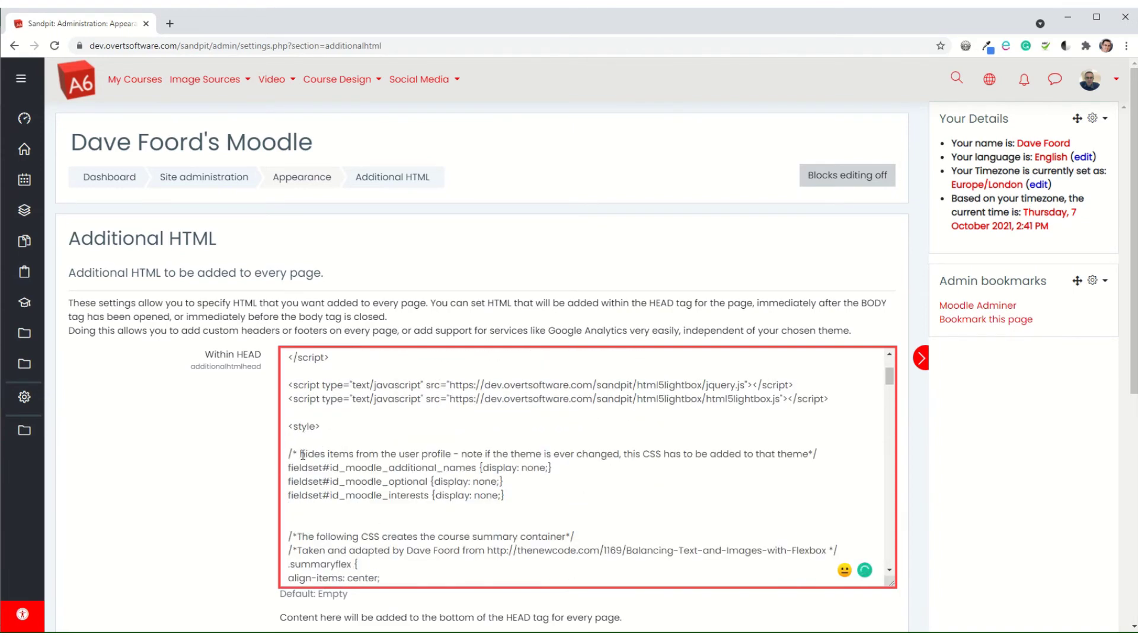
pyautogui.scroll(-7, 196, 451)
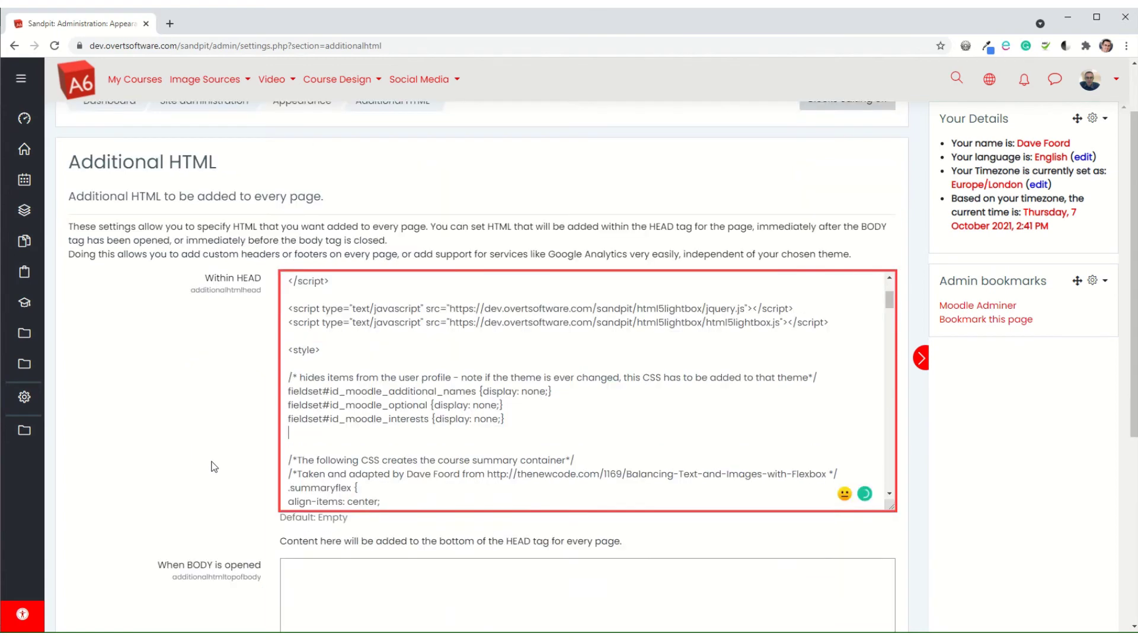
# Save the Additional HTML and reload the student's Edit profile page to check the sections.
pyautogui.click(324, 578)
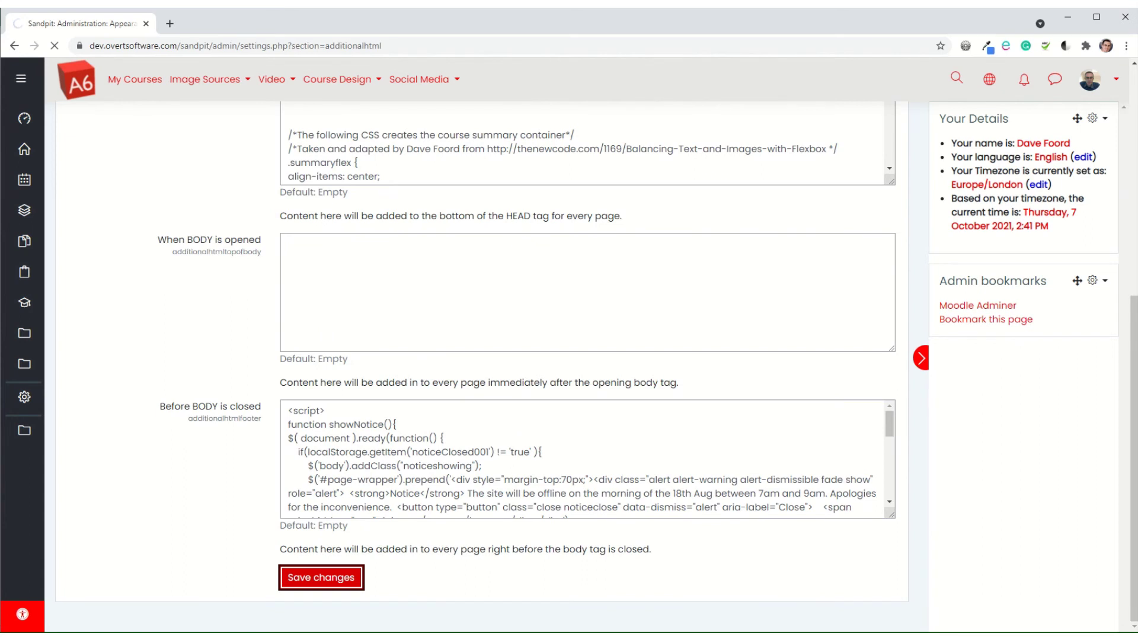
pyautogui.hotkey('alt', 'Tab')
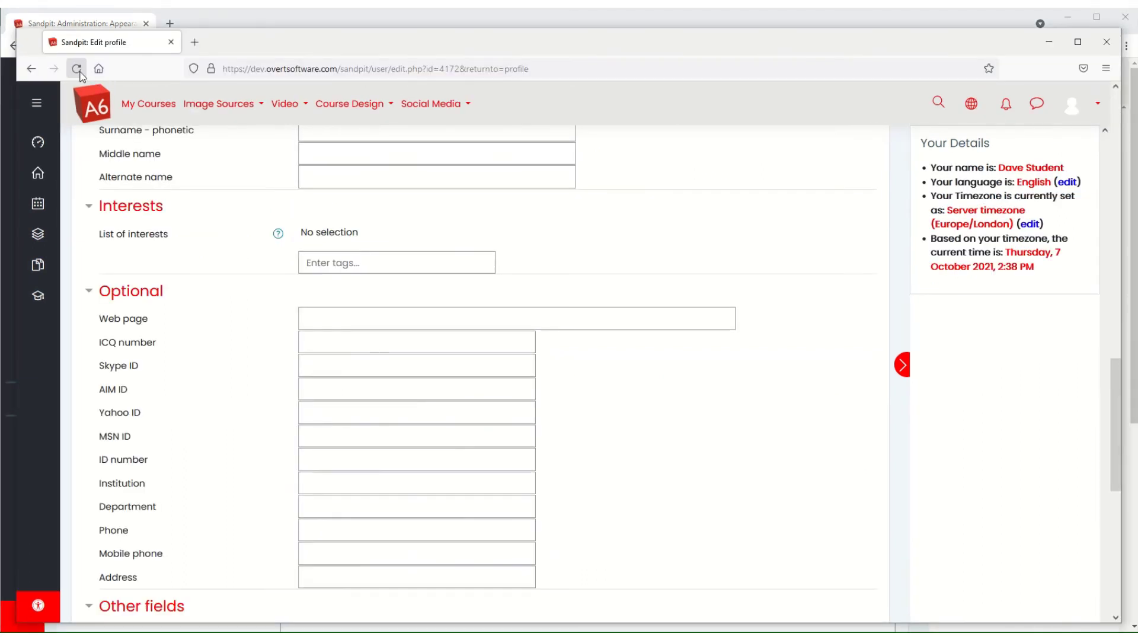
pyautogui.click(76, 69)
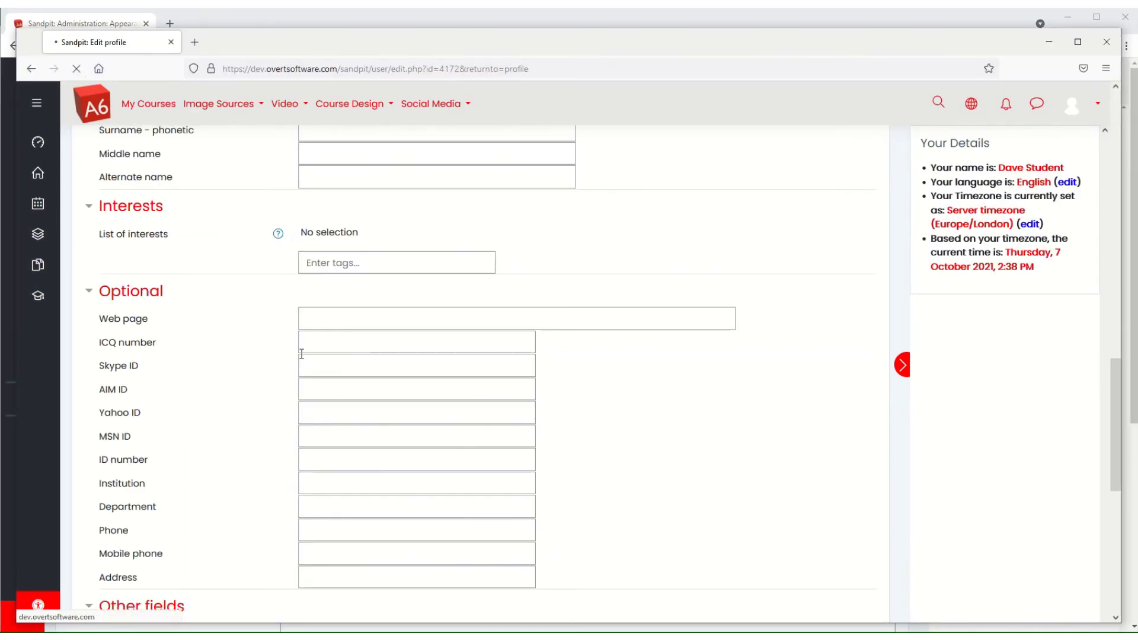